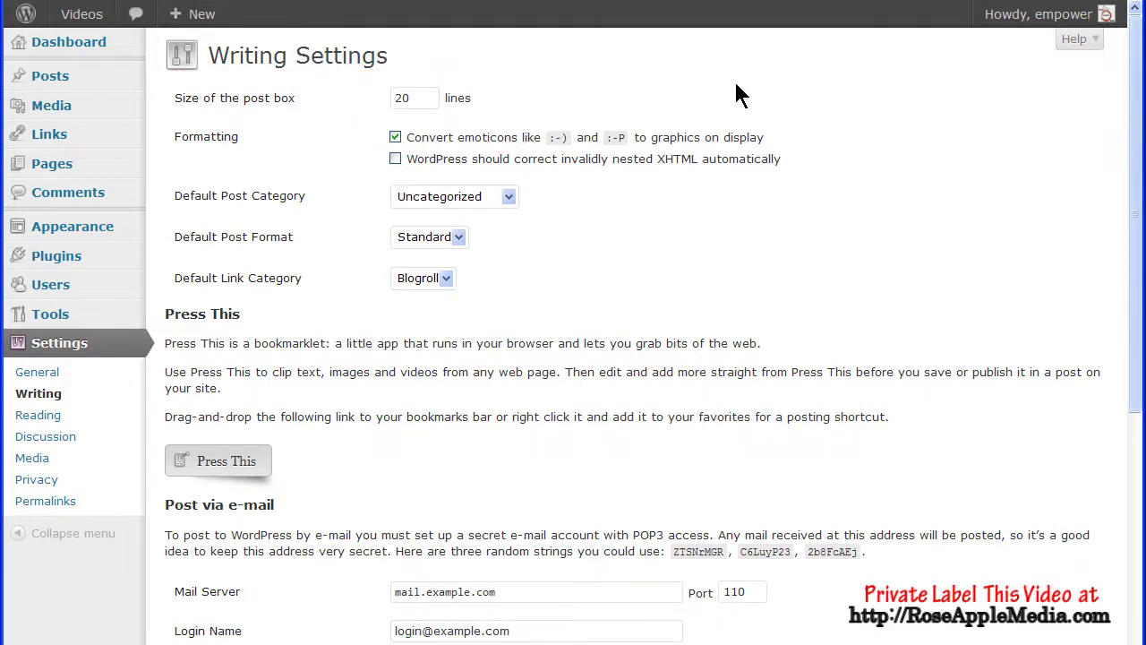
Highlight the 20-line 'Size of the post box' value in Writing Settings
drag(414, 100, 378, 99)
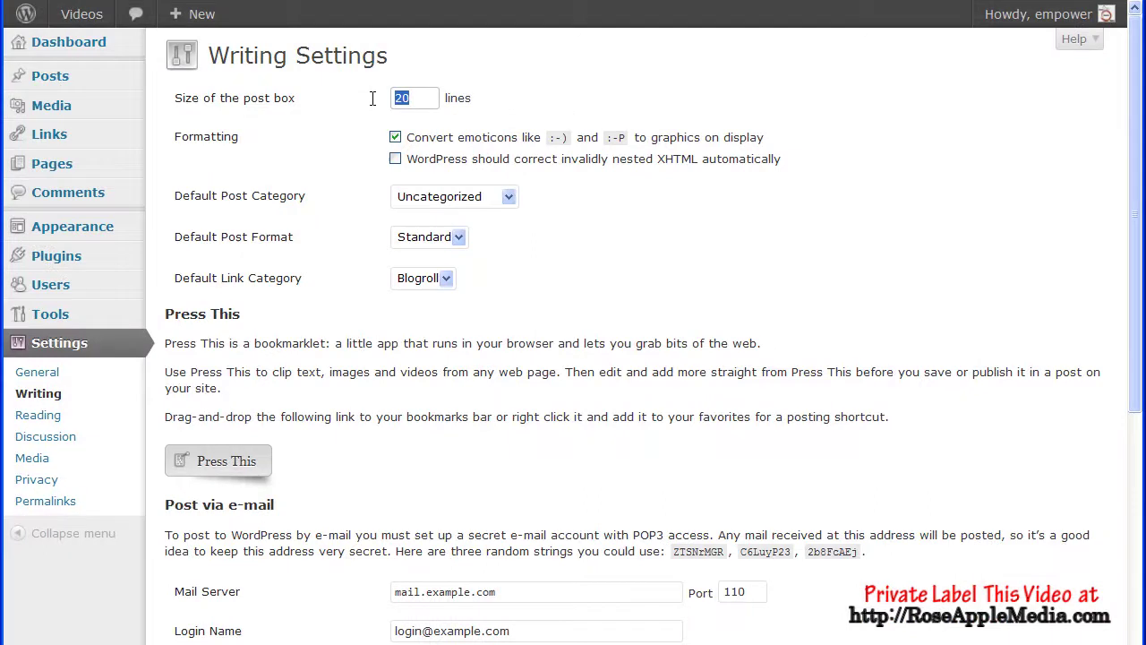
Deselect the 20-line post box size value on the Writing Settings page
click(377, 102)
click(392, 159)
click(508, 197)
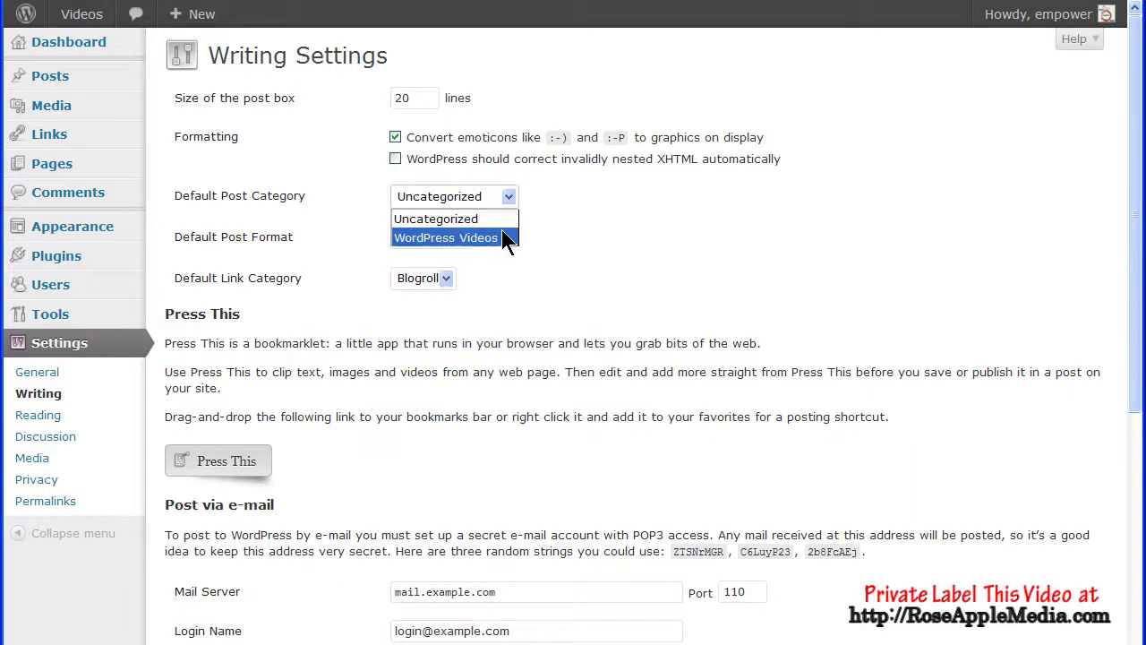
click(511, 202)
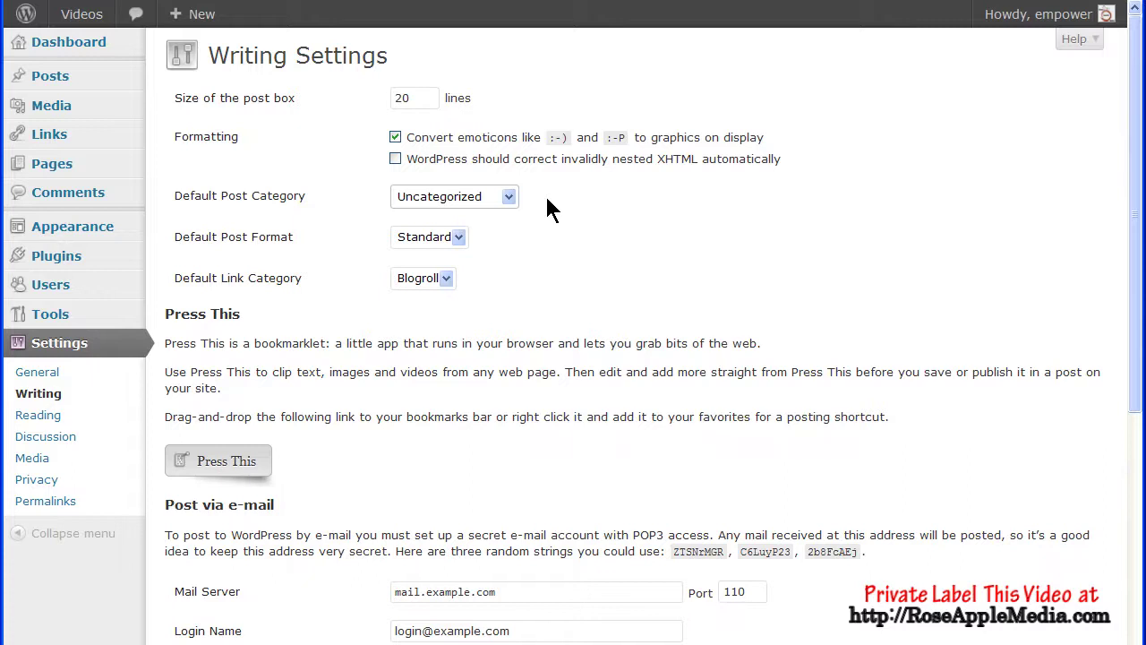
click(458, 236)
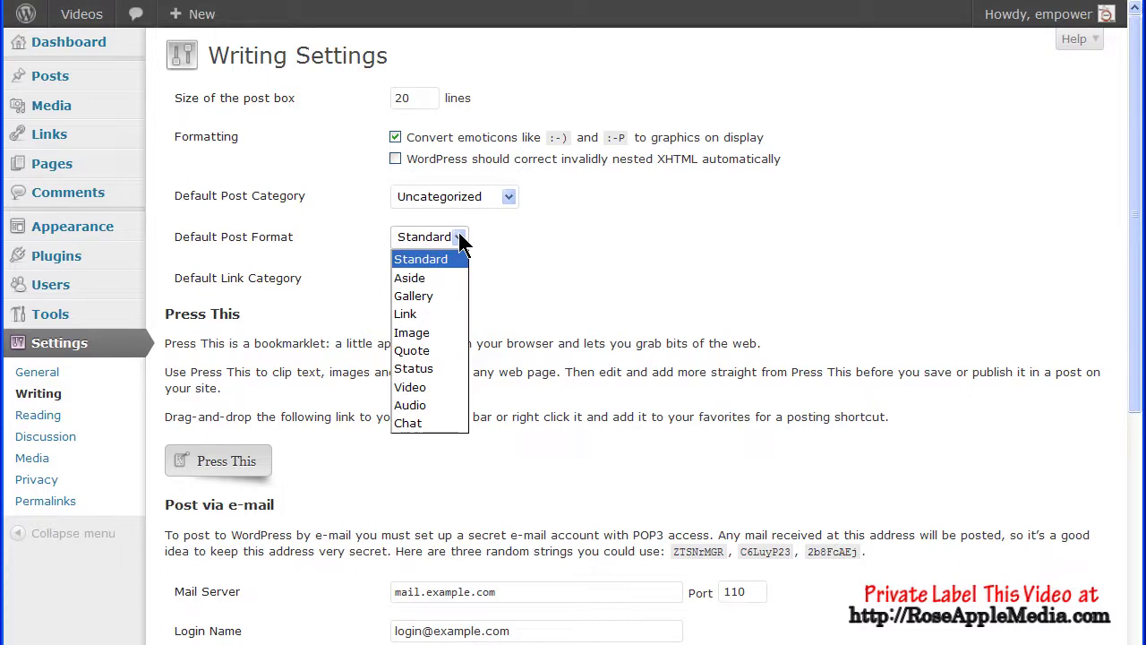
click(460, 238)
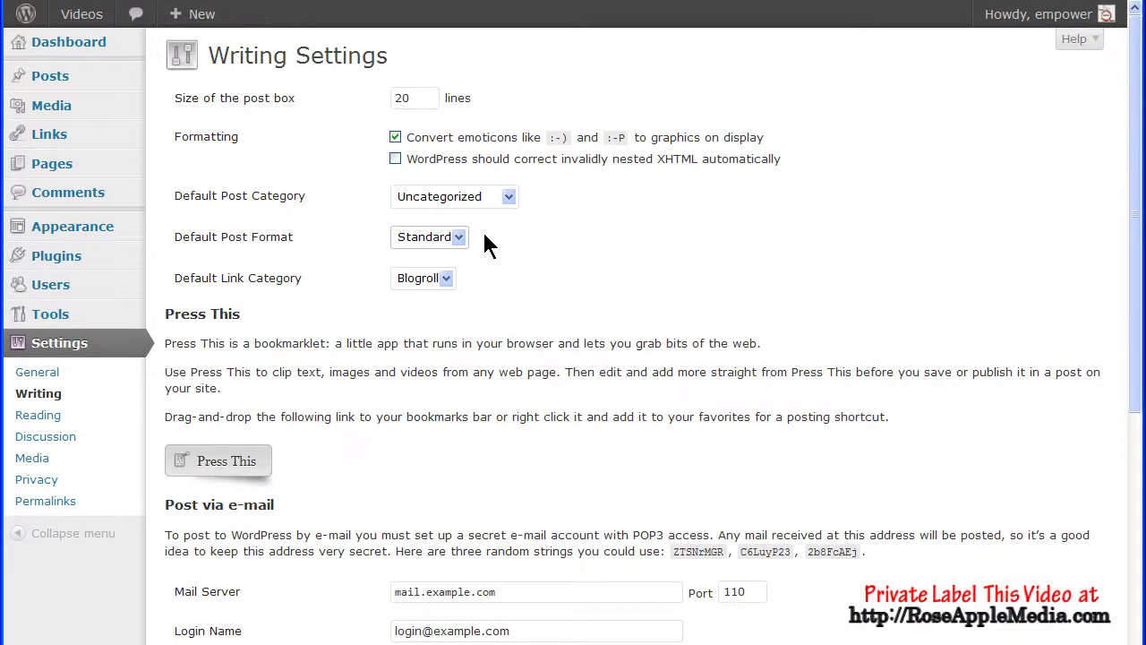
Check the Default Link Category options and leave it set to Blogroll
click(443, 277)
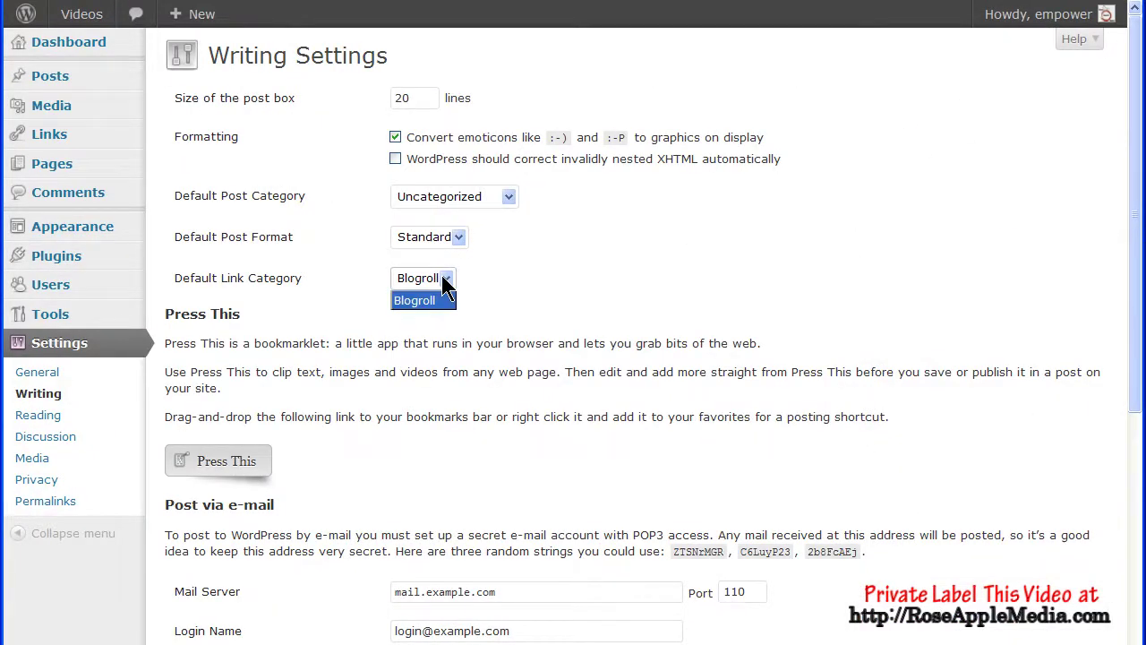
click(445, 279)
mouse_move(49, 134)
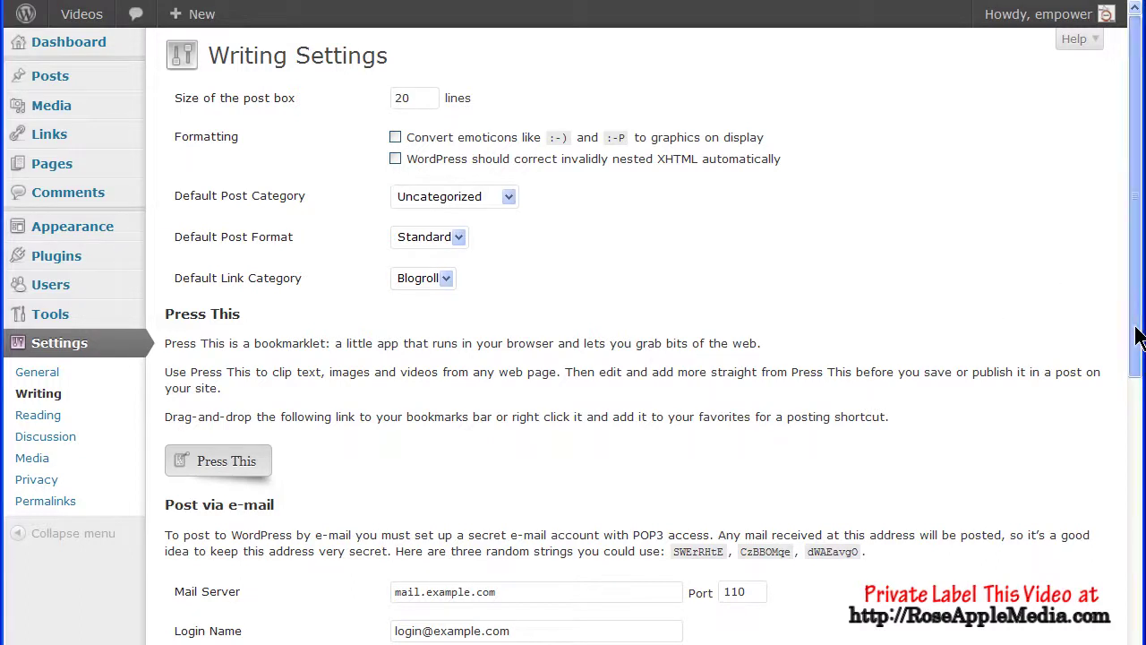
Scroll down to Post via e-mail, Remote Publishing and Update Services
drag(1137, 336, 1128, 595)
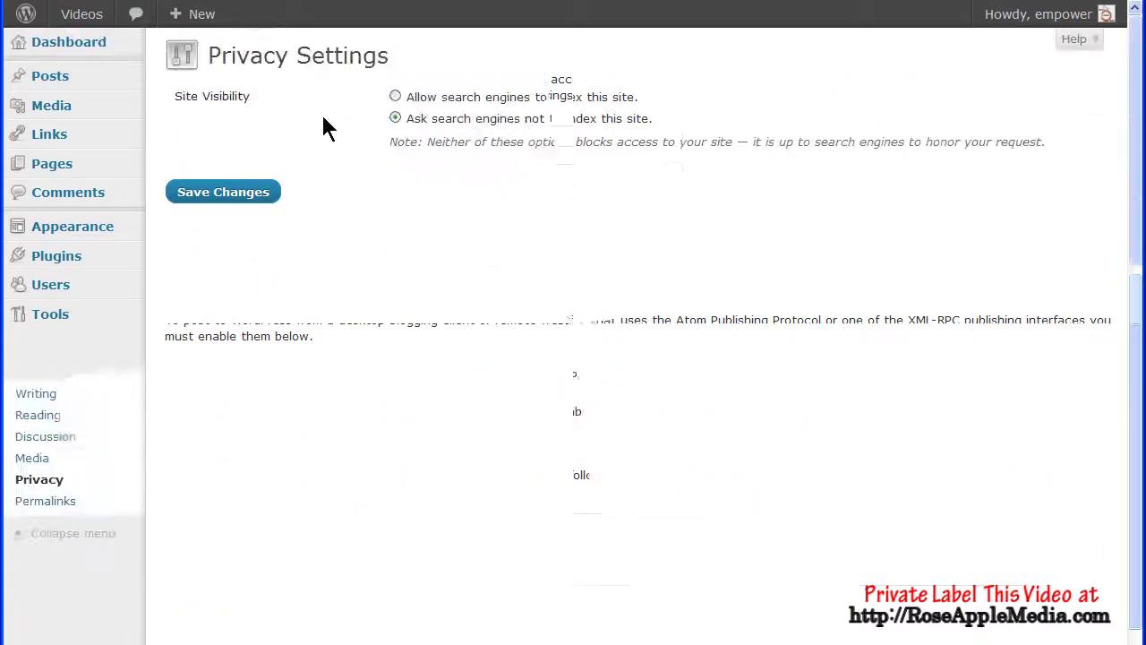
Select 'Allow search engines to index this site' and save the Privacy Settings
click(395, 97)
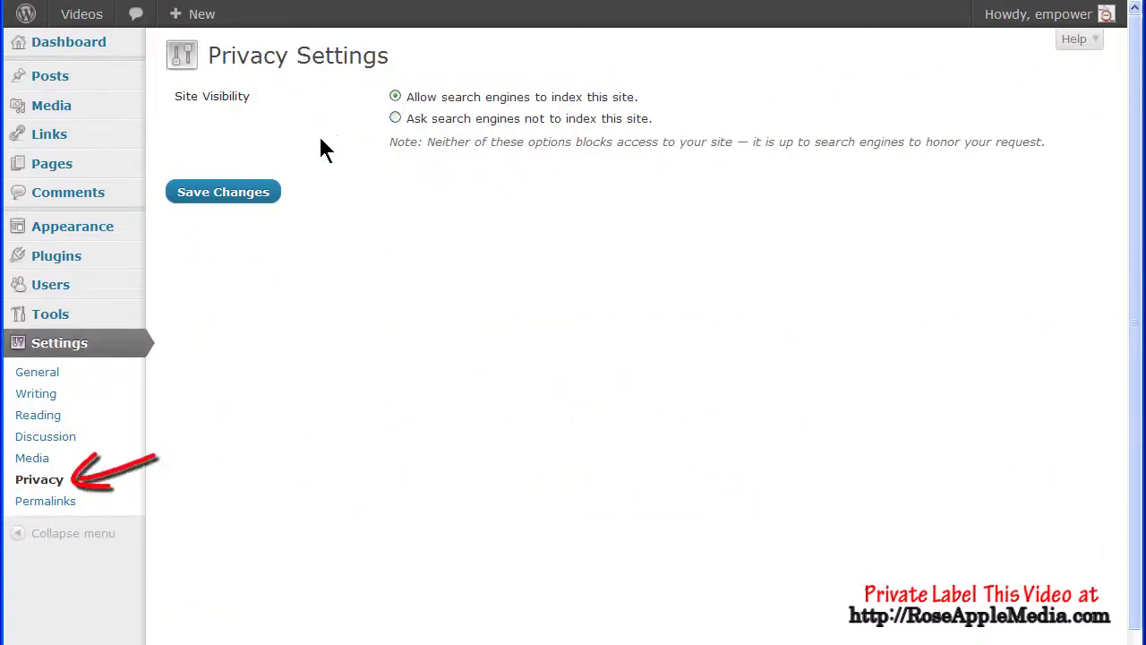
click(229, 195)
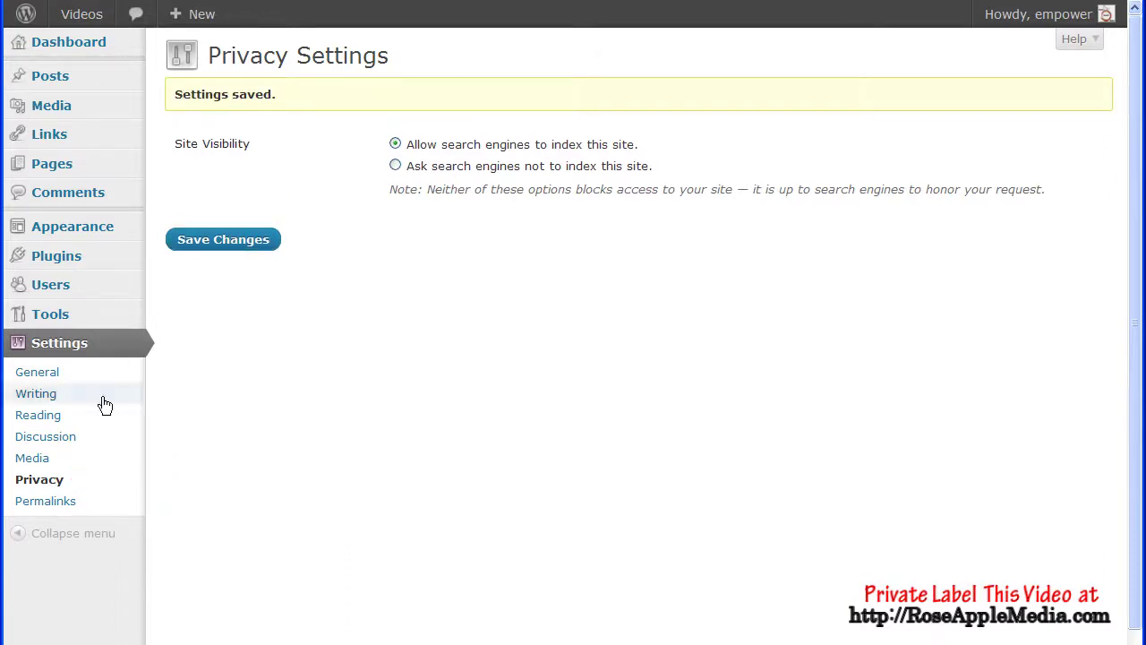
Return to Writing Settings and scroll down to the Save Changes button
click(64, 398)
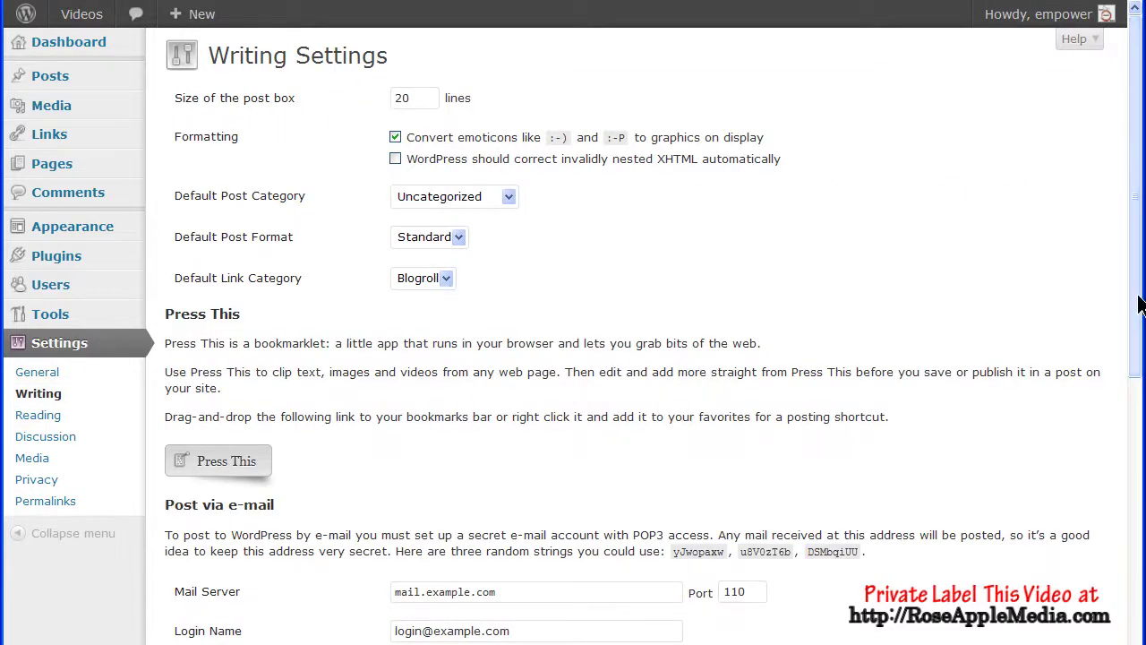
drag(1136, 307, 1129, 593)
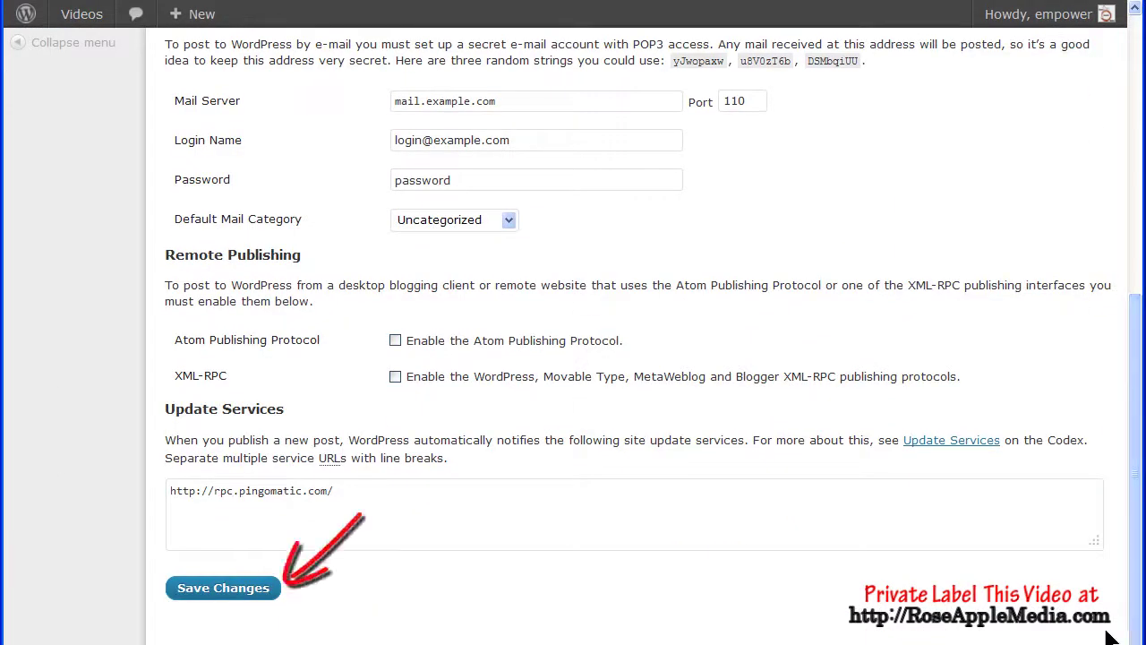